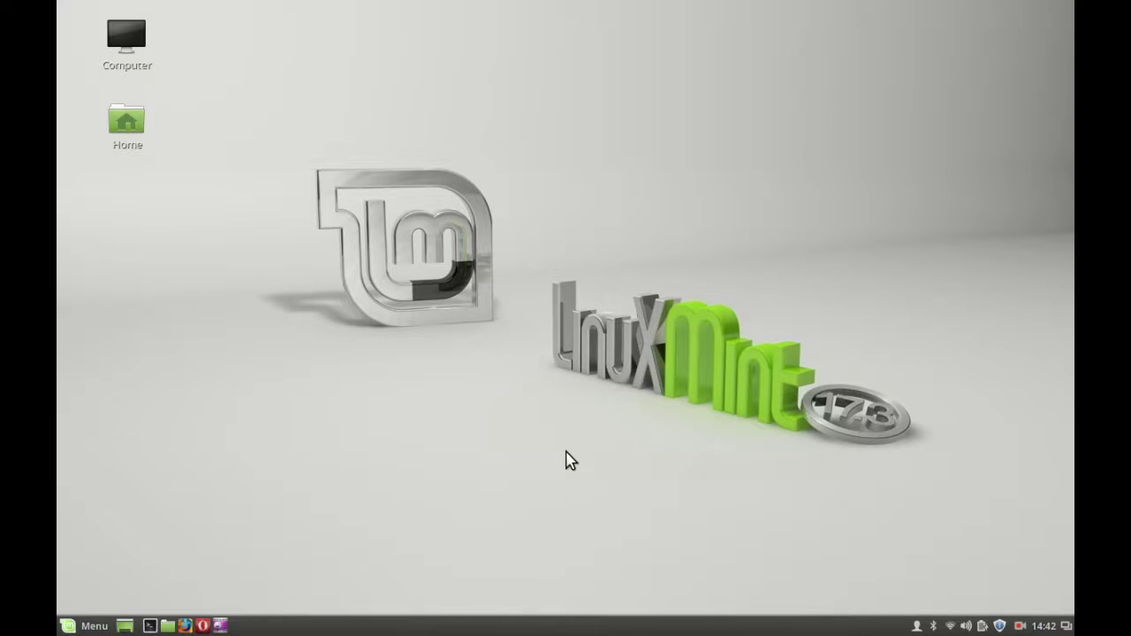
Step: Open a terminal and install the lynx package with sudo apt-get install lynx, entering the sudo password to authorise it
{"action": "key", "text": "ctrl+alt+t"}
{"action": "type", "text": "sud"}
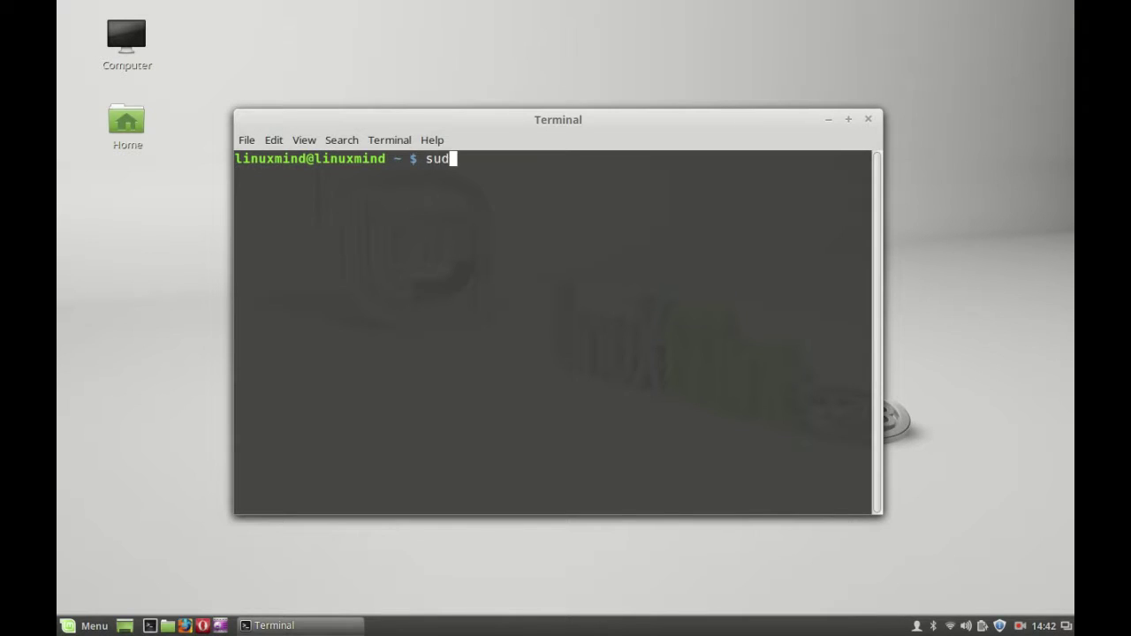
{"action": "type", "text": "o apt-get install "}
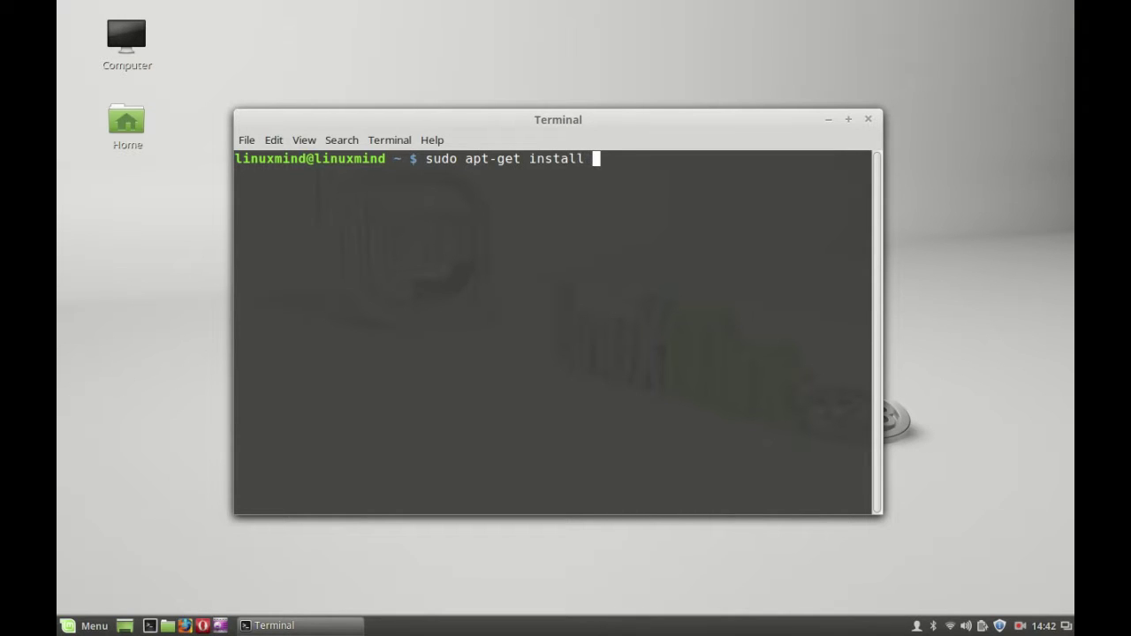
{"action": "type", "text": "lynx"}
{"action": "key", "text": "Return"}
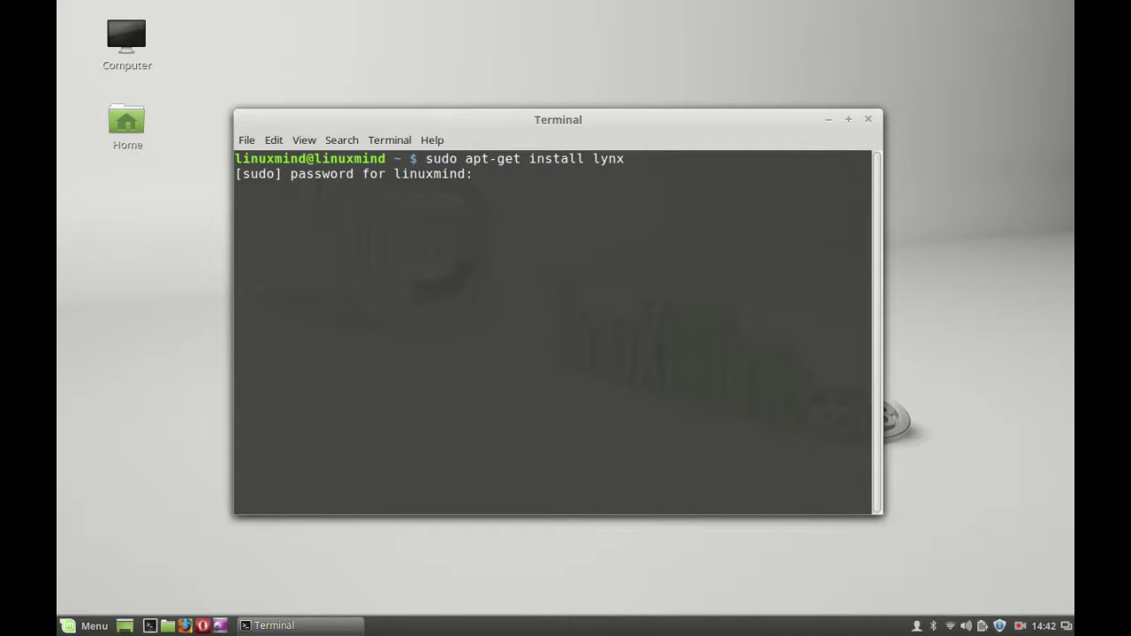
{"action": "key", "text": "Return"}
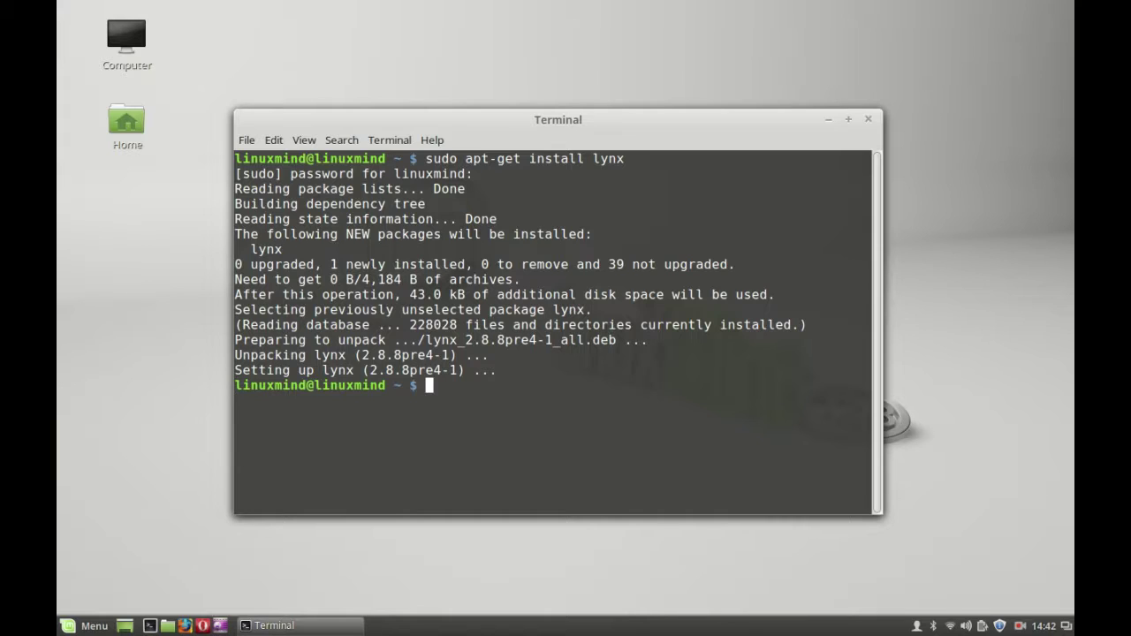
Step: Clear the terminal output and start the Lynx browser without specifying an address
{"action": "type", "text": "clear"}
{"action": "key", "text": "Return"}
{"action": "type", "text": "lynx"}
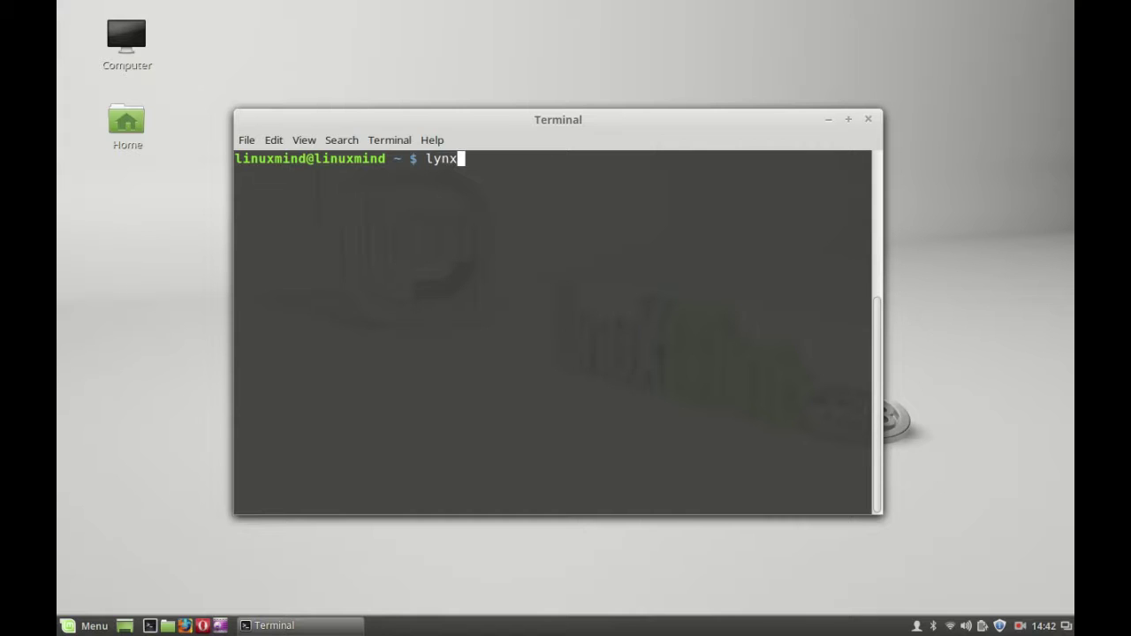
{"action": "key", "text": "Return"}
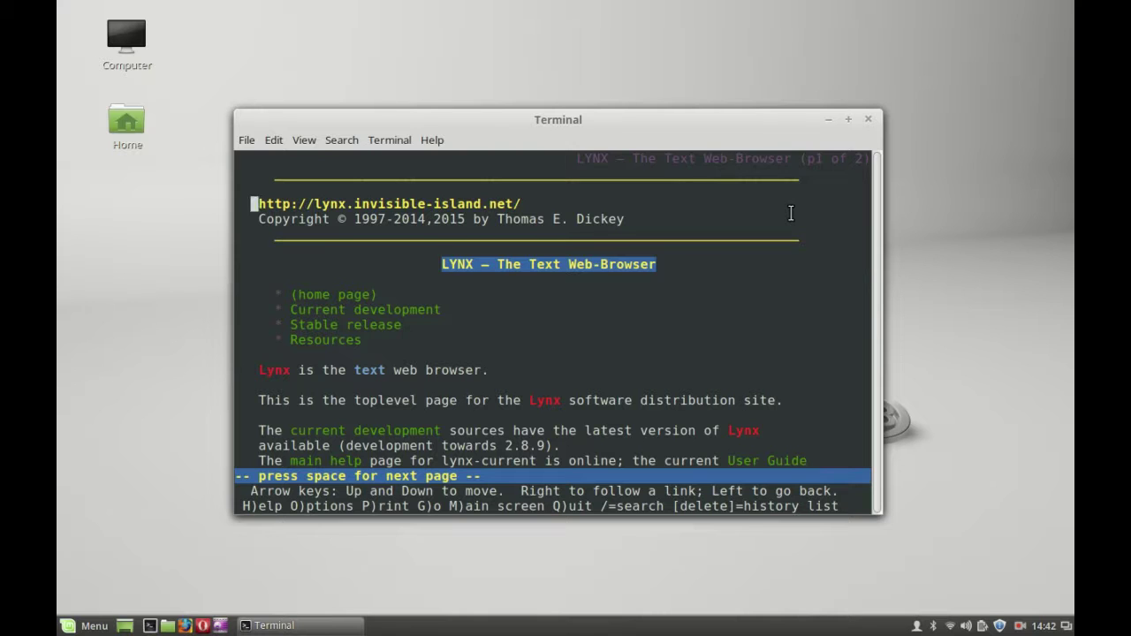
Step: Look through the links on the two pages of the Lynx start document, moving forward and back between them
{"action": "key", "text": "Down"}
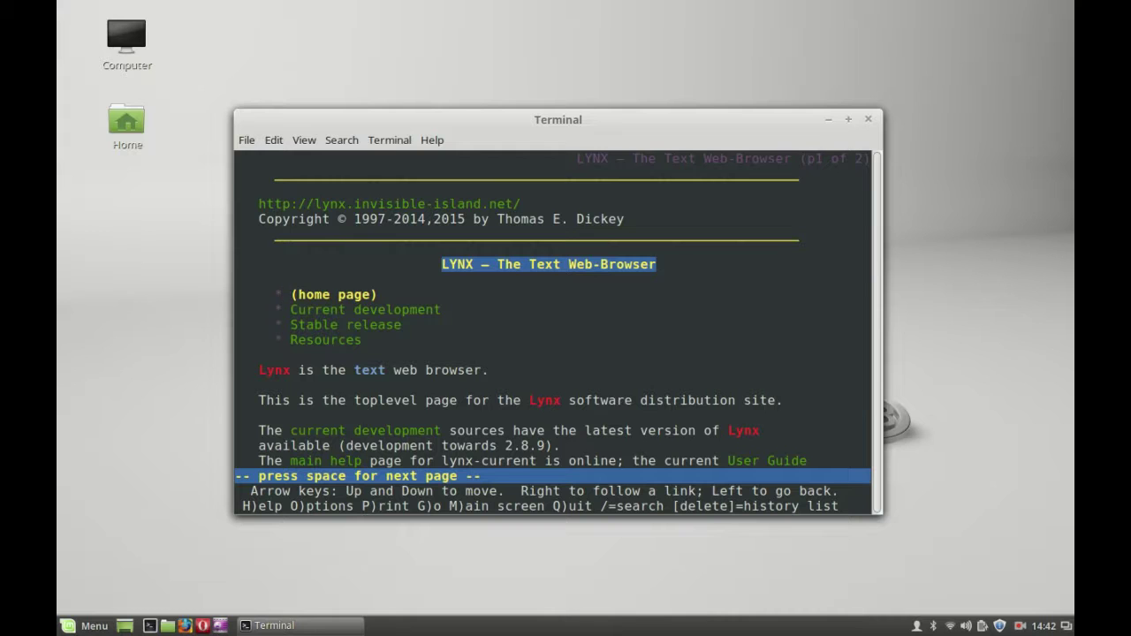
{"action": "key", "text": "Down"}
{"action": "key", "text": "Down"}
{"action": "key", "text": "Down"}
{"action": "key", "text": "Down"}
{"action": "key", "text": "Down"}
{"action": "key", "text": "Down"}
{"action": "key", "text": "Down"}
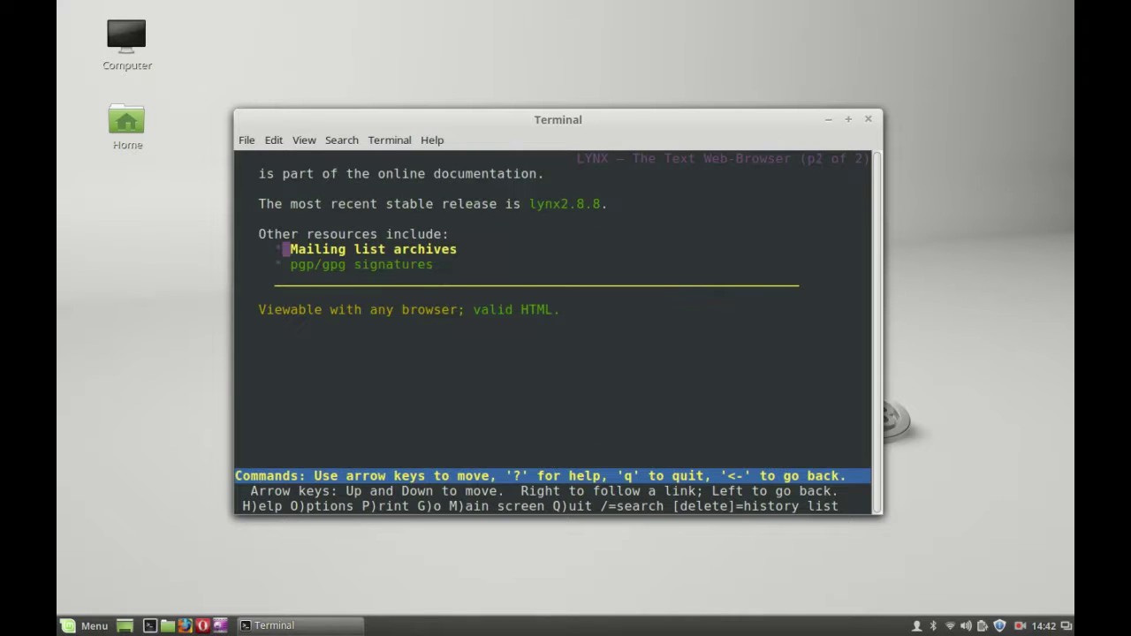
{"action": "key", "text": "Up"}
{"action": "key", "text": "Up"}
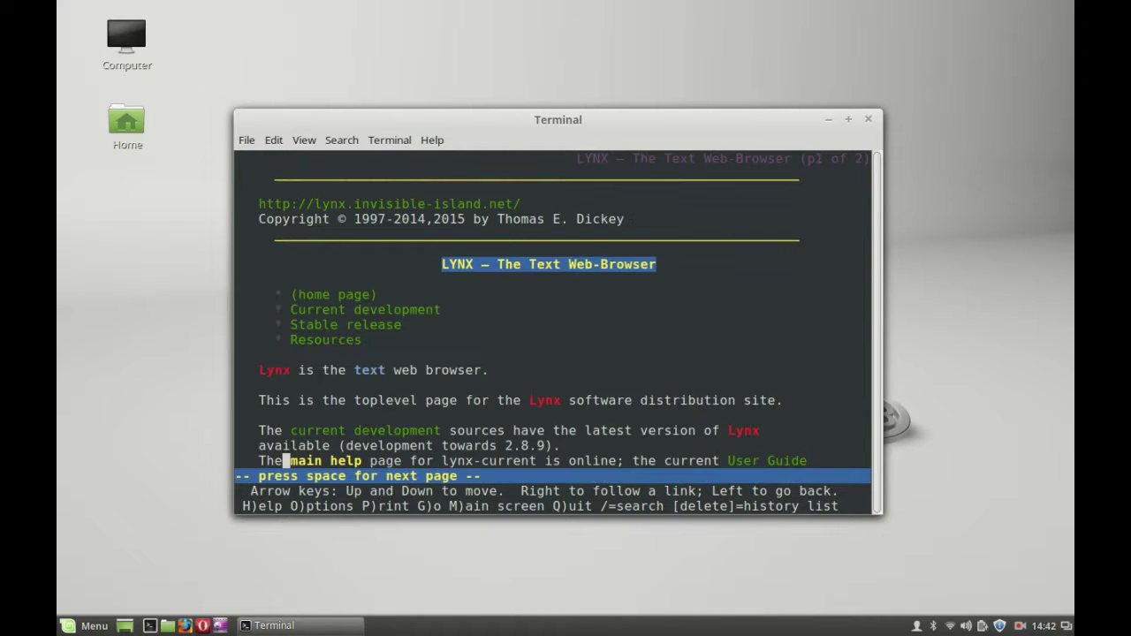
{"action": "key", "text": "Up"}
{"action": "key", "text": "Up"}
{"action": "key", "text": "Up"}
{"action": "key", "text": "Up"}
{"action": "key", "text": "Up"}
{"action": "key", "text": "Up"}
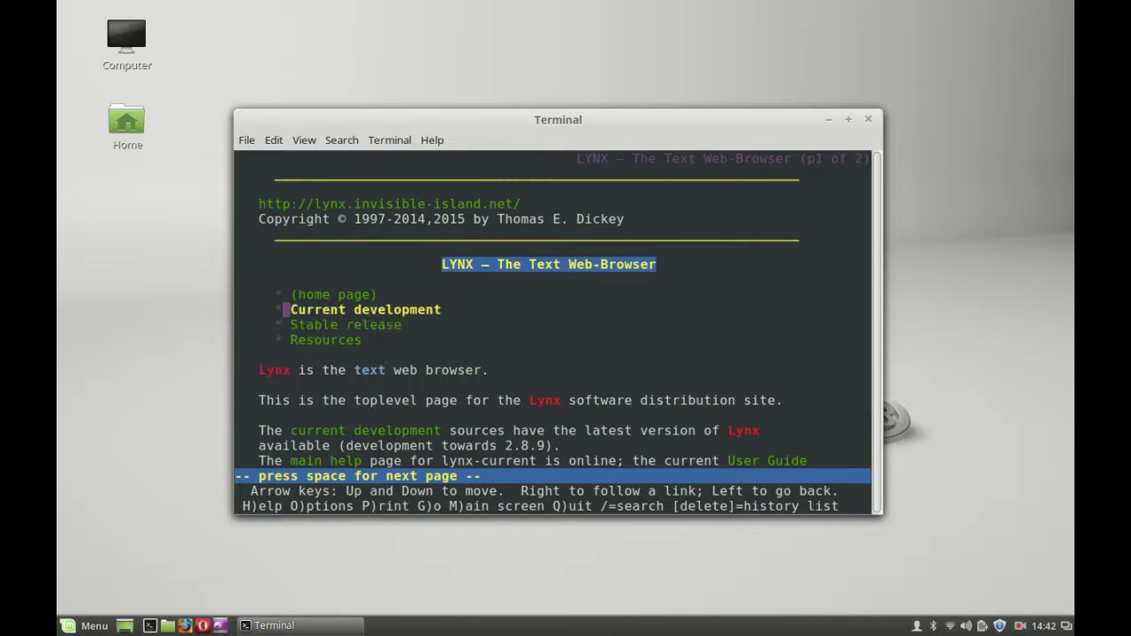
{"action": "key", "text": "Down"}
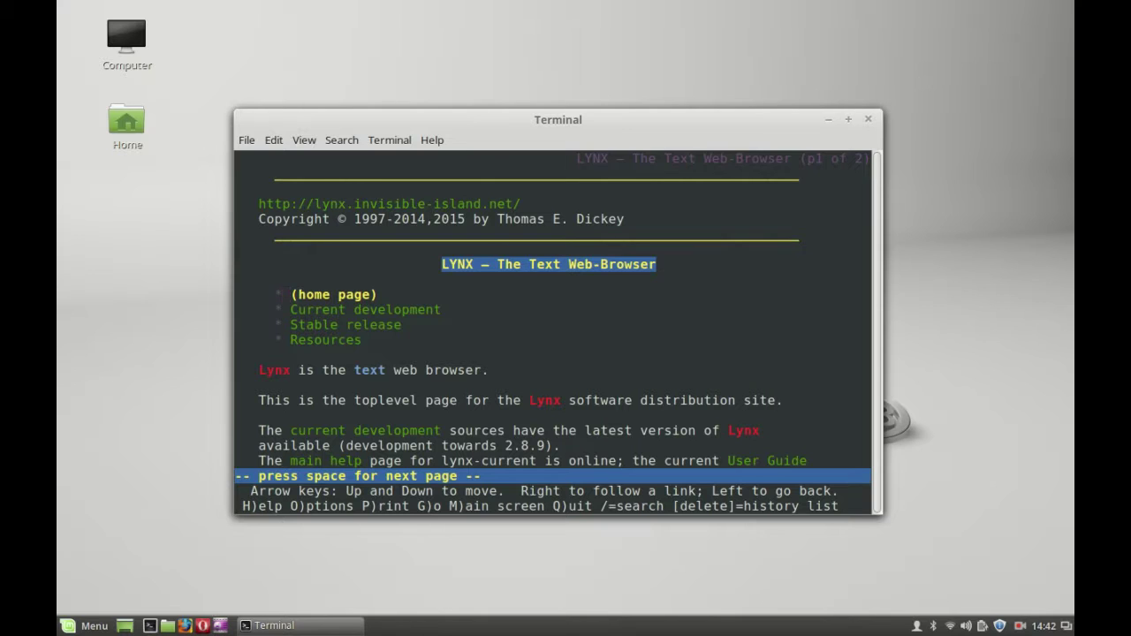
{"action": "key", "text": "q"}
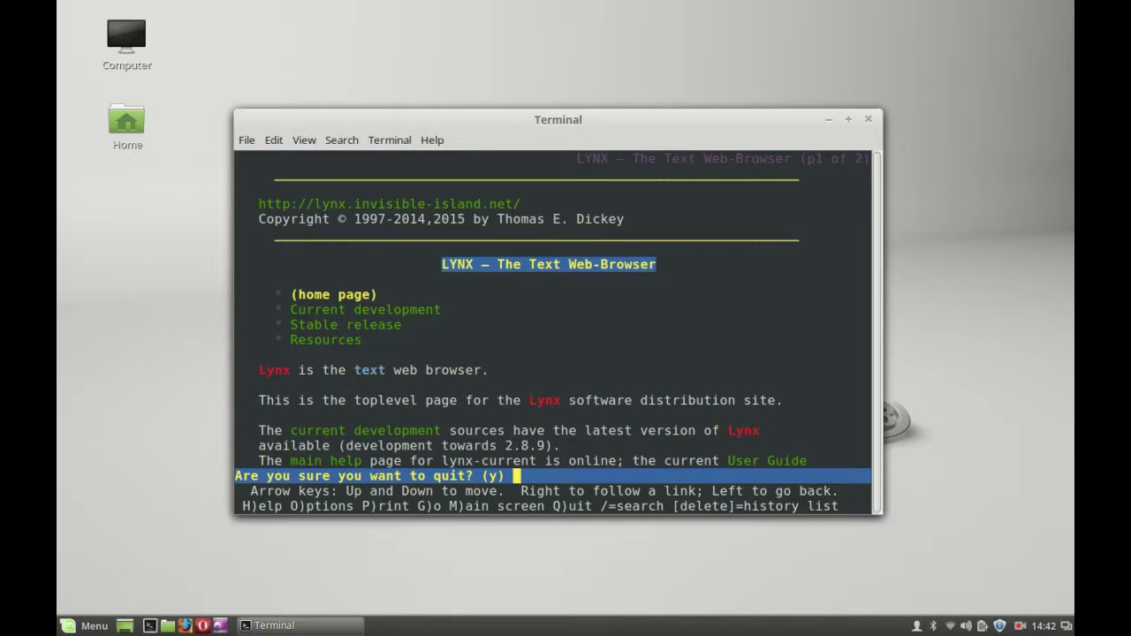
{"action": "key", "text": "y"}
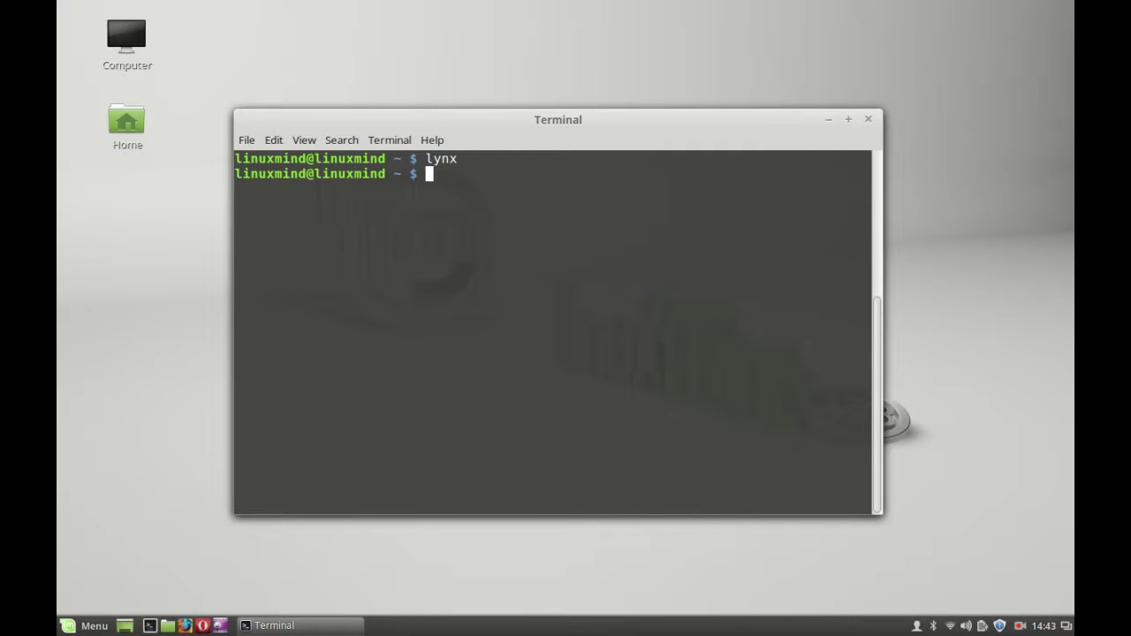
{"action": "type", "text": "lynx www.goog"}
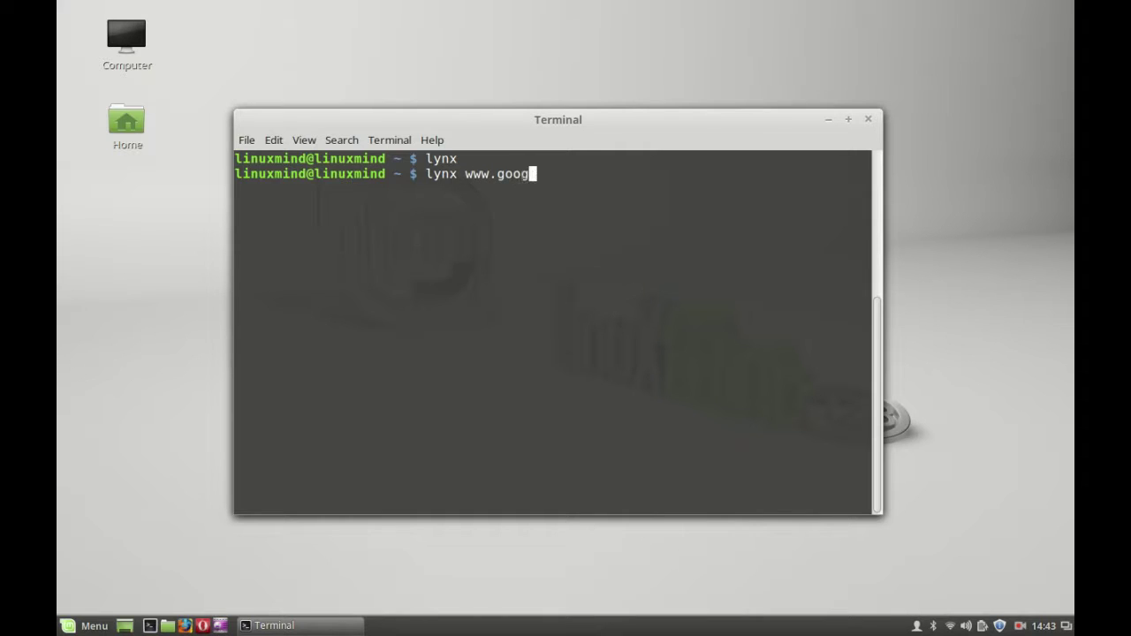
{"action": "type", "text": "le.com"}
{"action": "key", "text": "Return"}
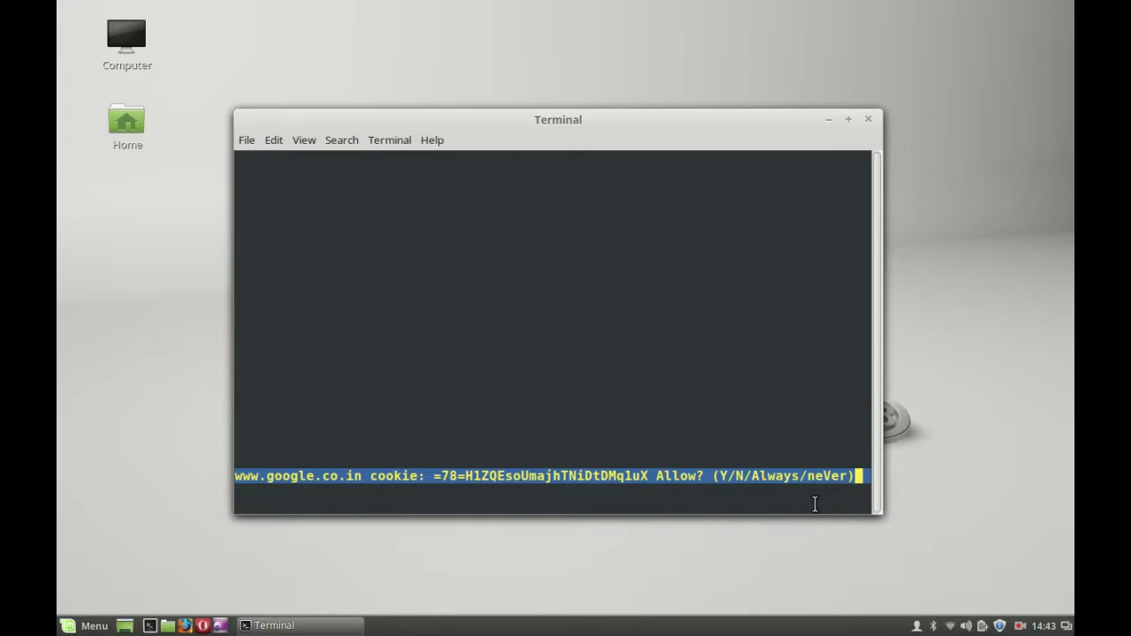
{"action": "key", "text": "y"}
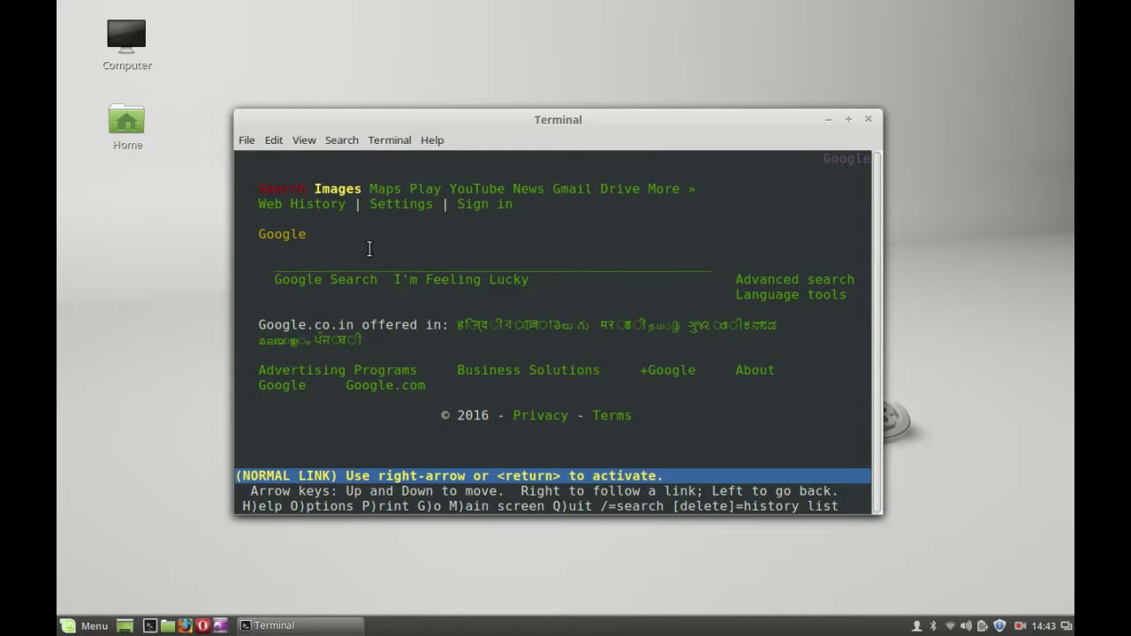
Step: Search Google for "Linus Torvald" from the search field on its home page
{"action": "key", "text": "Down"}
{"action": "key", "text": "Left"}
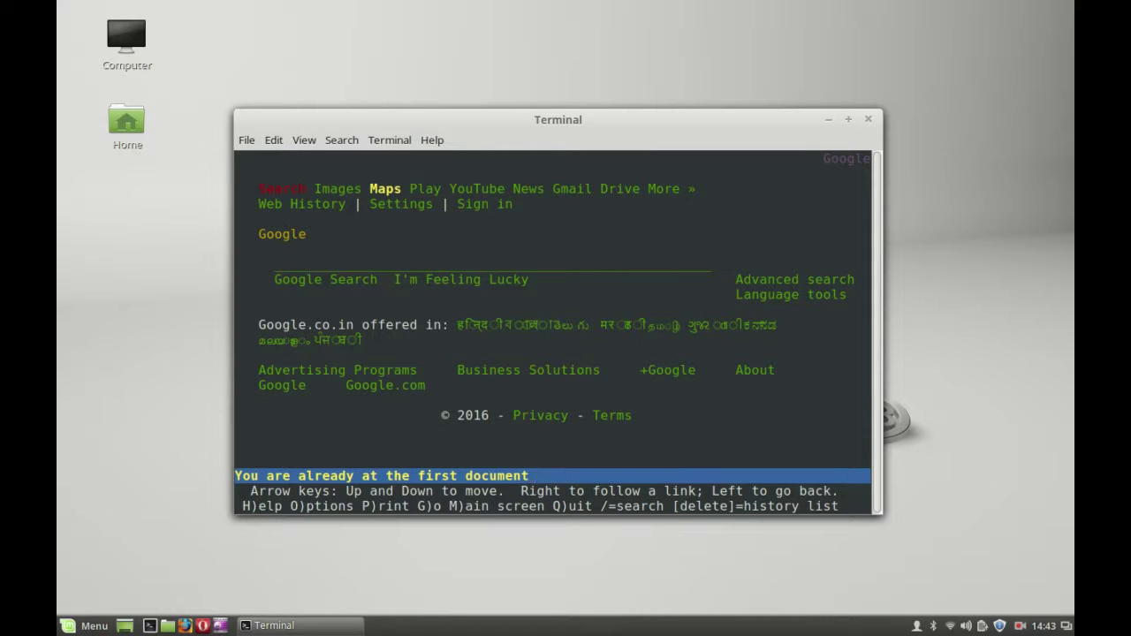
{"action": "left_click_drag", "start_coordinate": [321, 188], "coordinate": [365, 188]}
{"action": "left_click", "coordinate": [371, 188]}
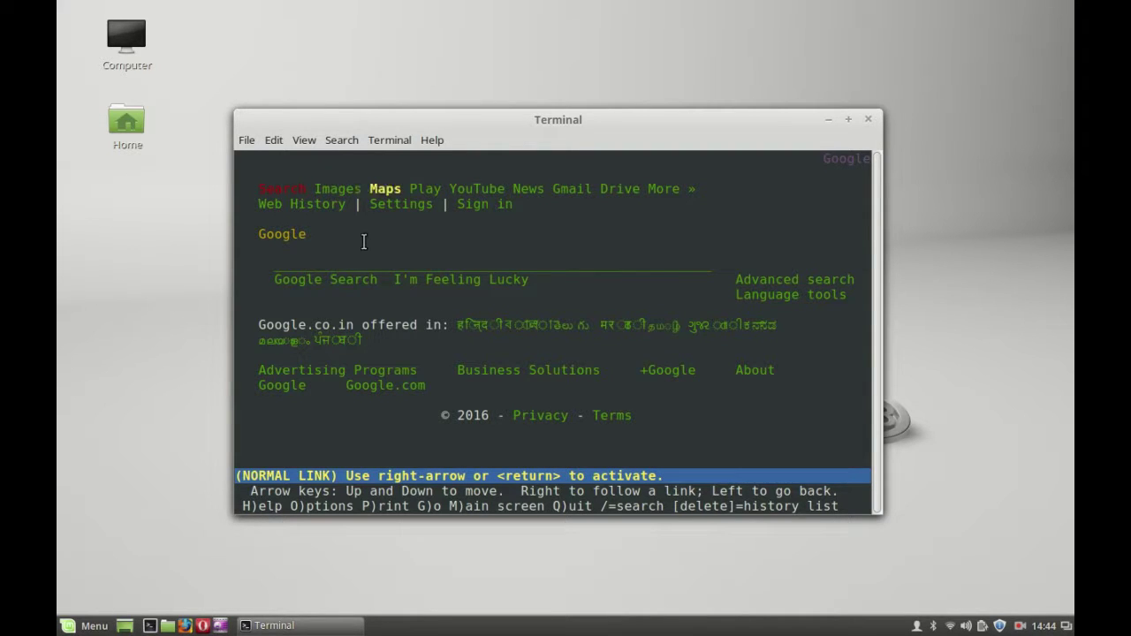
{"action": "key", "text": "Down"}
{"action": "key", "text": "Down"}
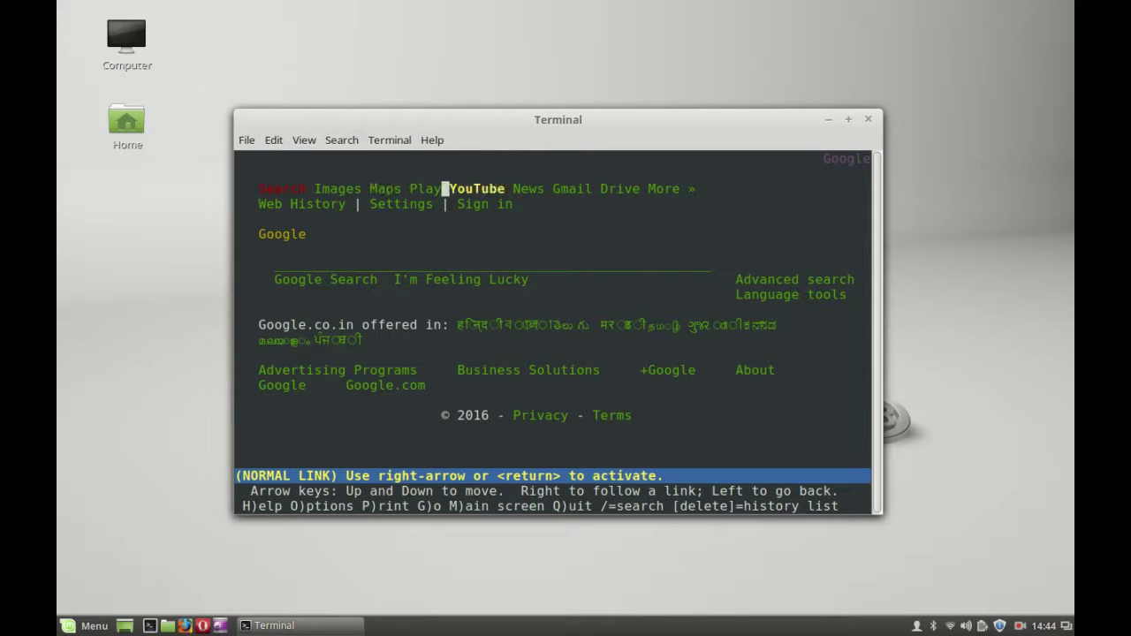
{"action": "key", "text": "Down"}
{"action": "key", "text": "Down"}
{"action": "key", "text": "Down"}
{"action": "key", "text": "Down"}
{"action": "key", "text": "Down"}
{"action": "key", "text": "Down"}
{"action": "key", "text": "Down"}
{"action": "key", "text": "Down"}
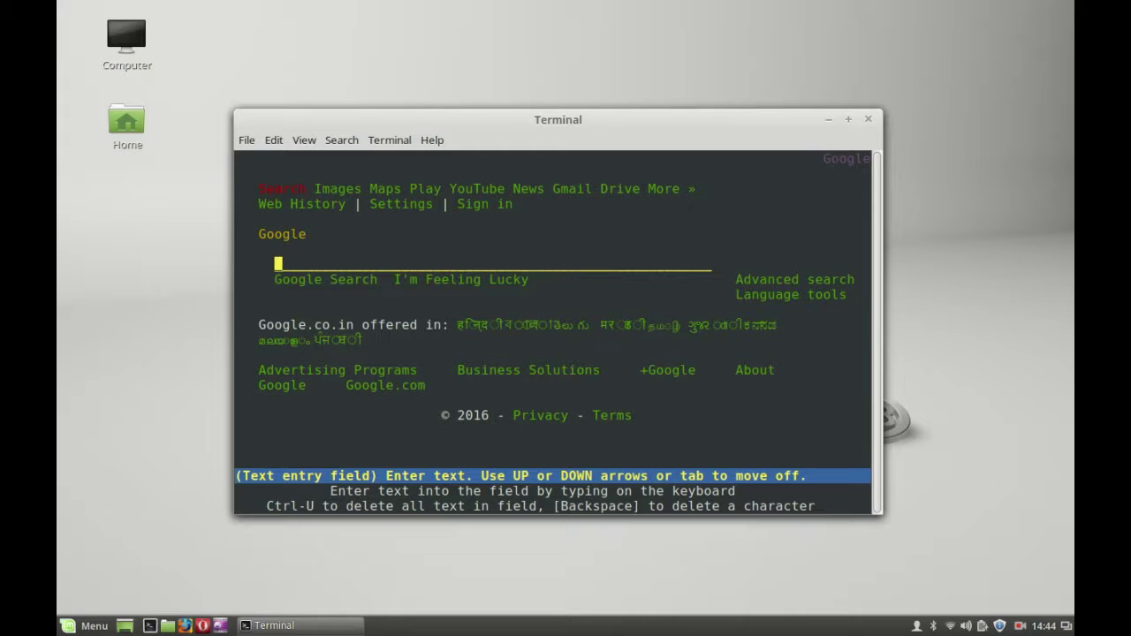
{"action": "type", "text": "Linu"}
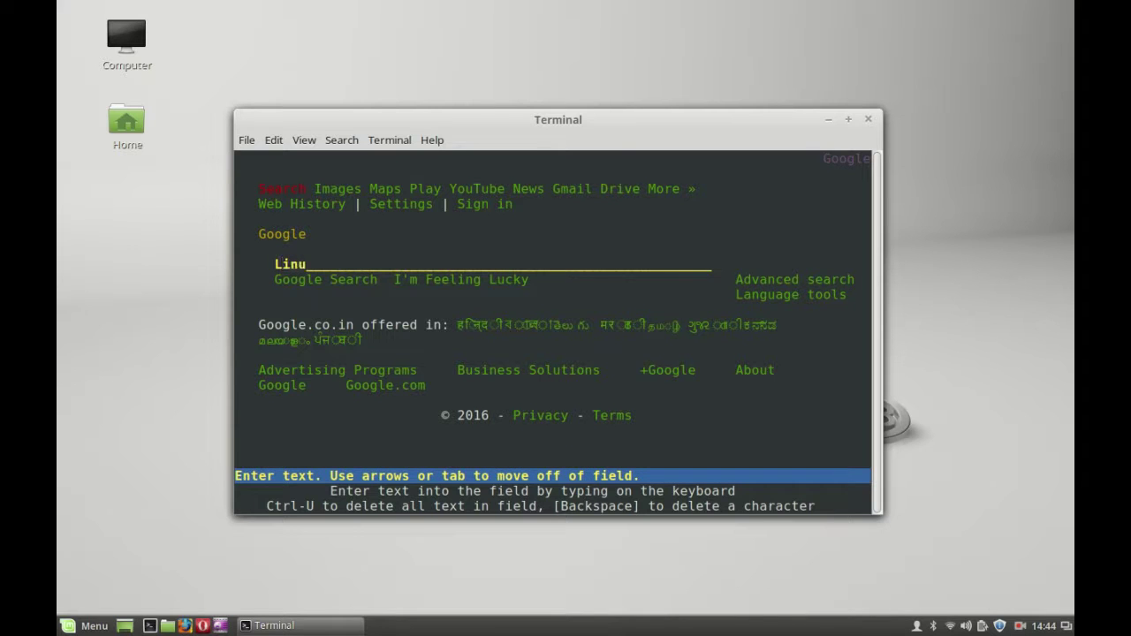
{"action": "type", "text": "s Torvald"}
{"action": "key", "text": "Down"}
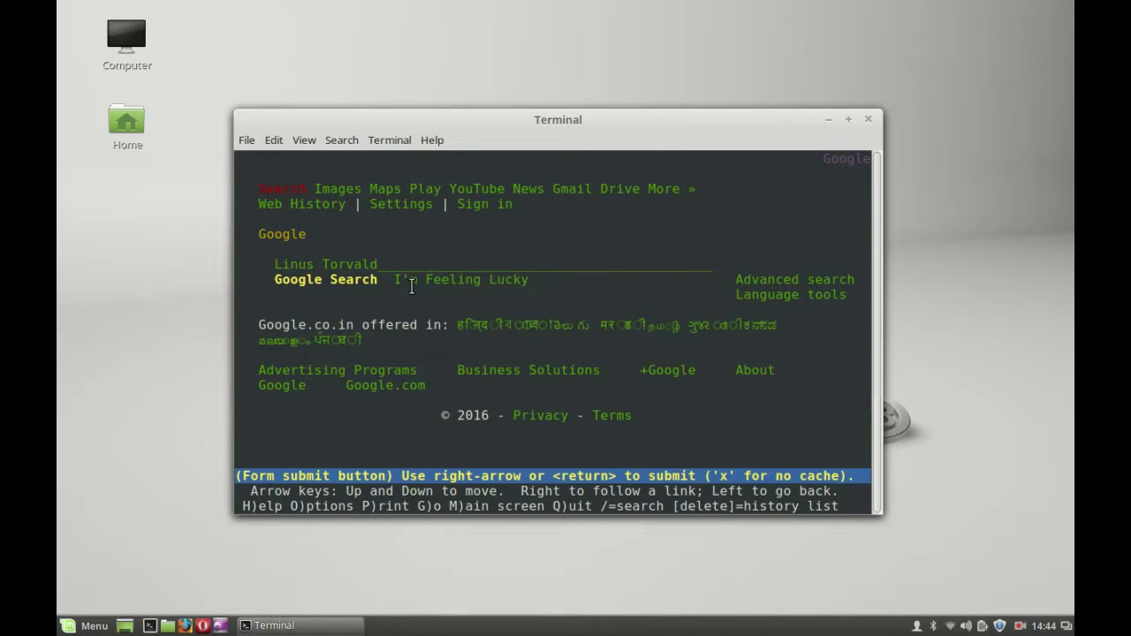
{"action": "key", "text": "Return"}
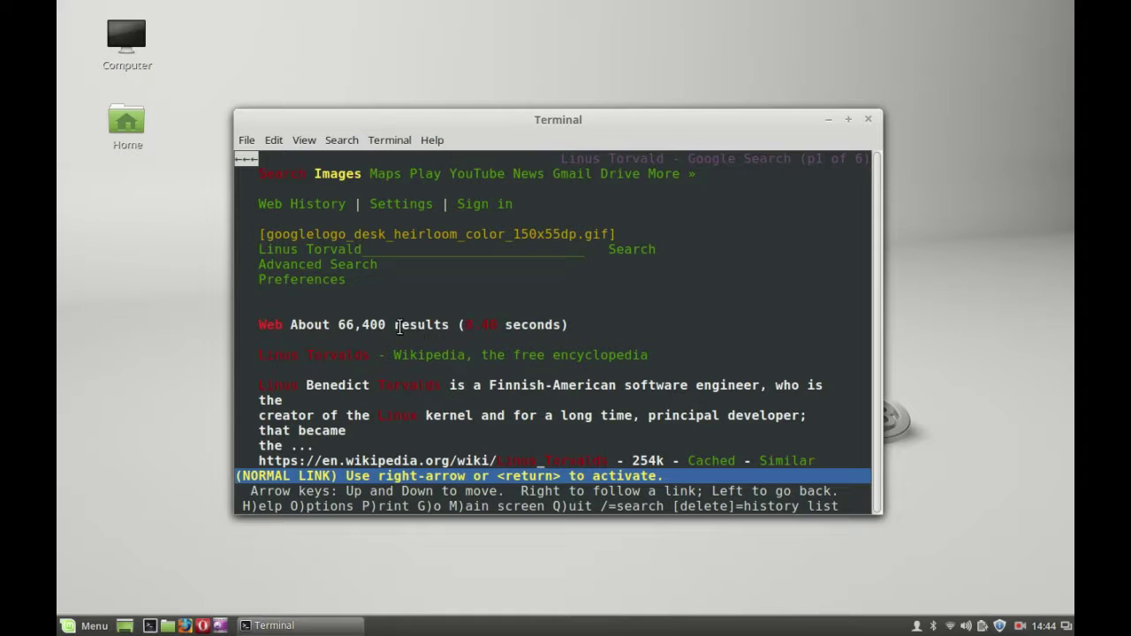
Step: Open the "Linus Torvalds - Wikipedia, the free encyclopedia" search result and allow both Wikipedia cookies
{"action": "left_click_drag", "start_coordinate": [459, 327], "coordinate": [338, 327]}
{"action": "left_click", "coordinate": [504, 346]}
{"action": "key", "text": "Down"}
{"action": "key", "text": "Down"}
{"action": "key", "text": "Down"}
{"action": "key", "text": "Down"}
{"action": "key", "text": "Down"}
{"action": "key", "text": "Down"}
{"action": "key", "text": "Down"}
{"action": "key", "text": "Down"}
{"action": "key", "text": "Down"}
{"action": "key", "text": "Down"}
{"action": "key", "text": "Down"}
{"action": "key", "text": "Down"}
{"action": "key", "text": "Down"}
{"action": "key", "text": "Down"}
{"action": "key", "text": "Down"}
{"action": "key", "text": "Down"}
{"action": "key", "text": "Down"}
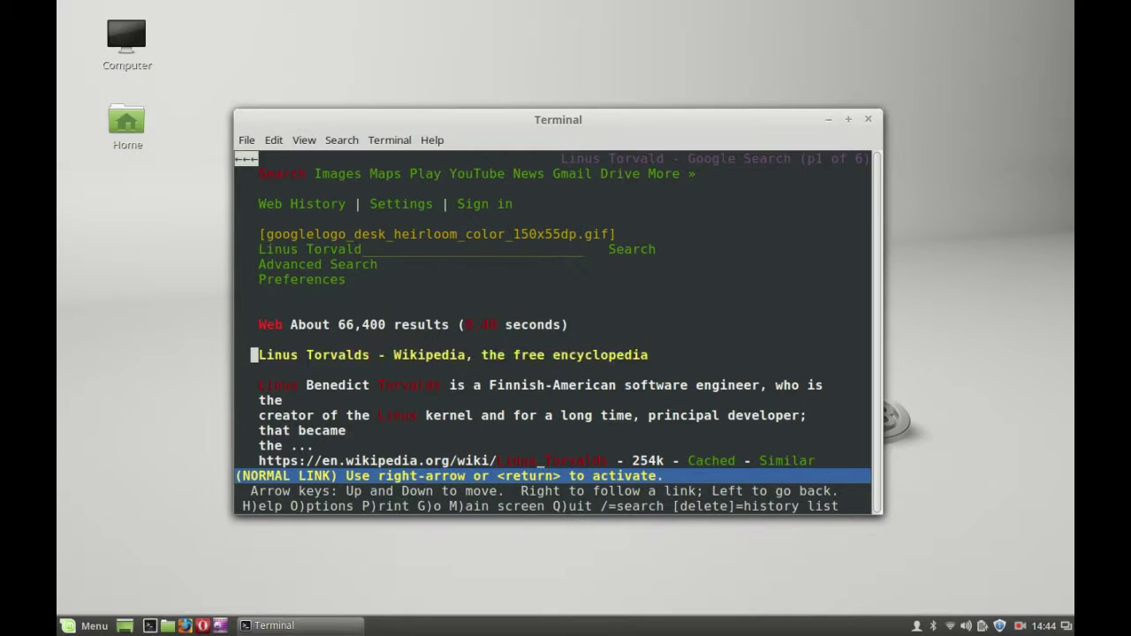
{"action": "key", "text": "Up"}
{"action": "key", "text": "Return"}
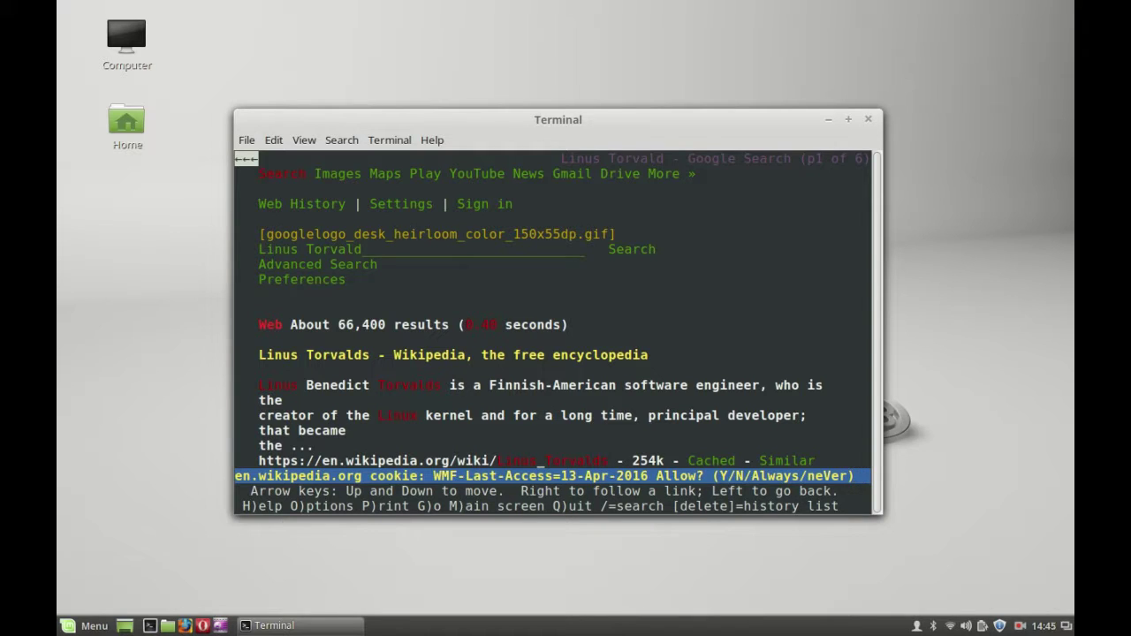
{"action": "key", "text": "y"}
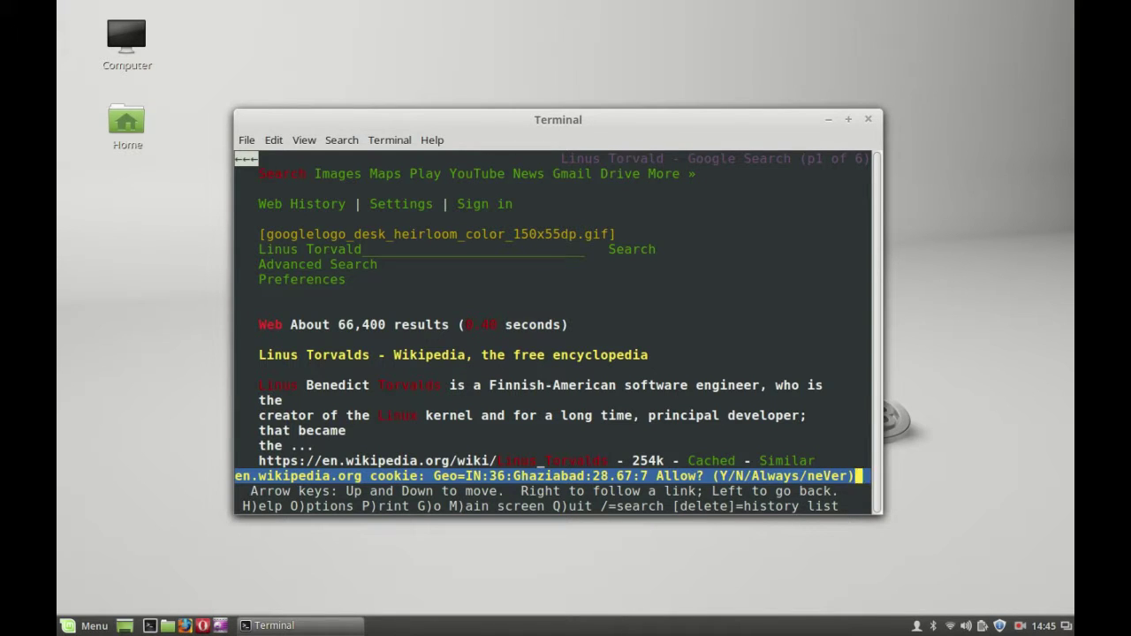
{"action": "key", "text": "y"}
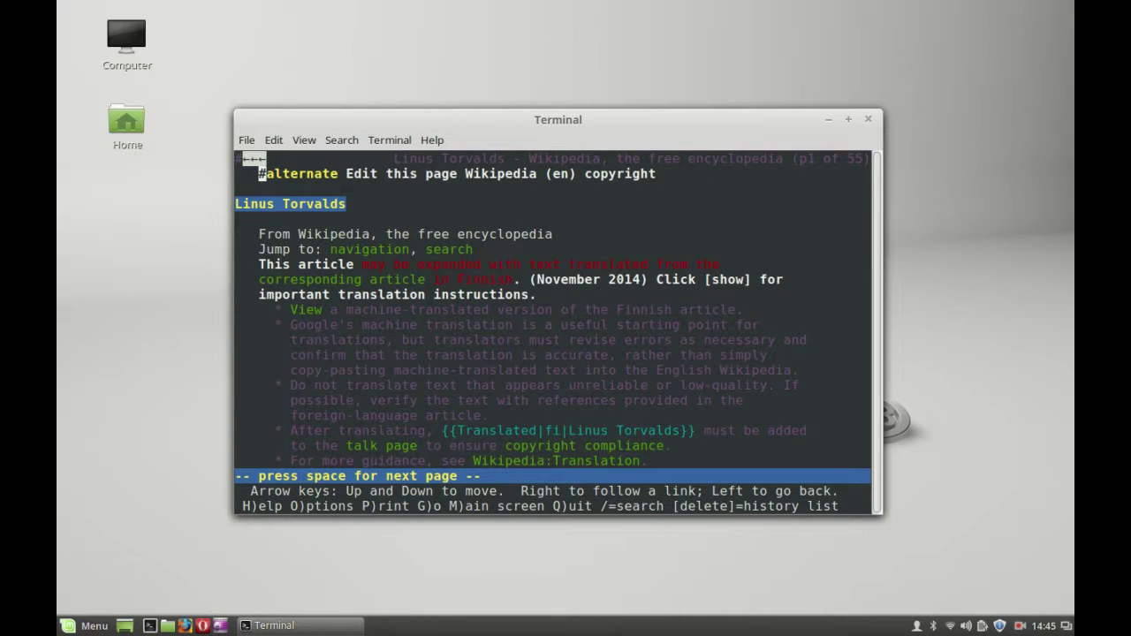
Step: Read through the Linus Torvalds Wikipedia article from the top to the section on the Linus/Linux connection
{"action": "key", "text": "Down"}
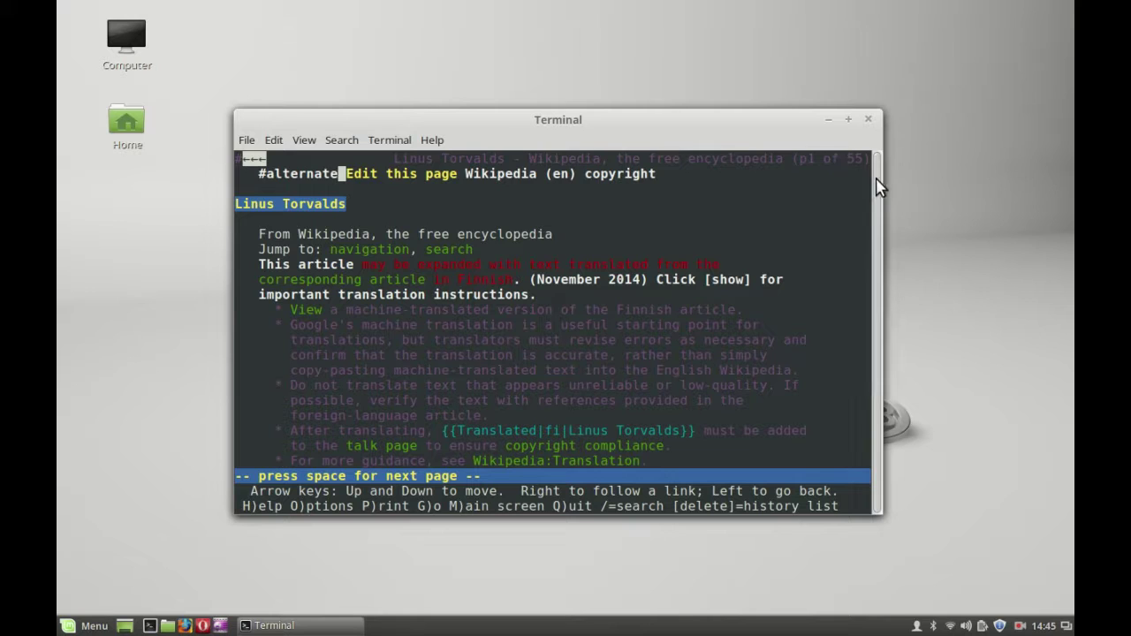
{"action": "key", "text": "Down"}
{"action": "key", "text": "Down"}
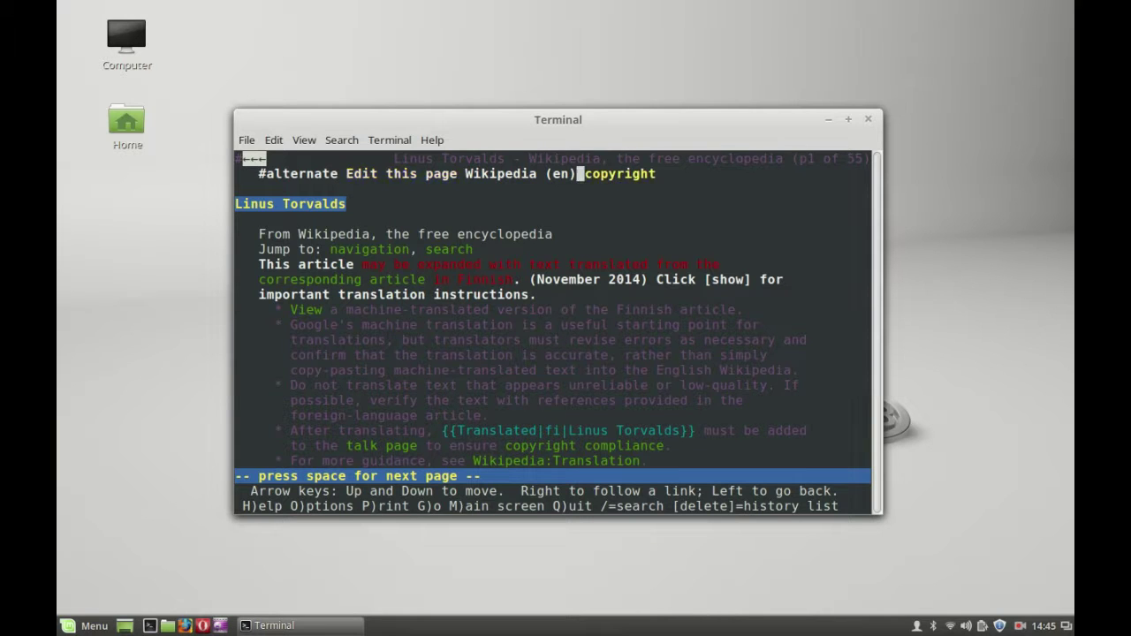
{"action": "key", "text": "Down"}
{"action": "key", "text": "Down"}
{"action": "key", "text": "Down"}
{"action": "key", "text": "Down"}
{"action": "key", "text": "Down"}
{"action": "key", "text": "Down"}
{"action": "key", "text": "Down"}
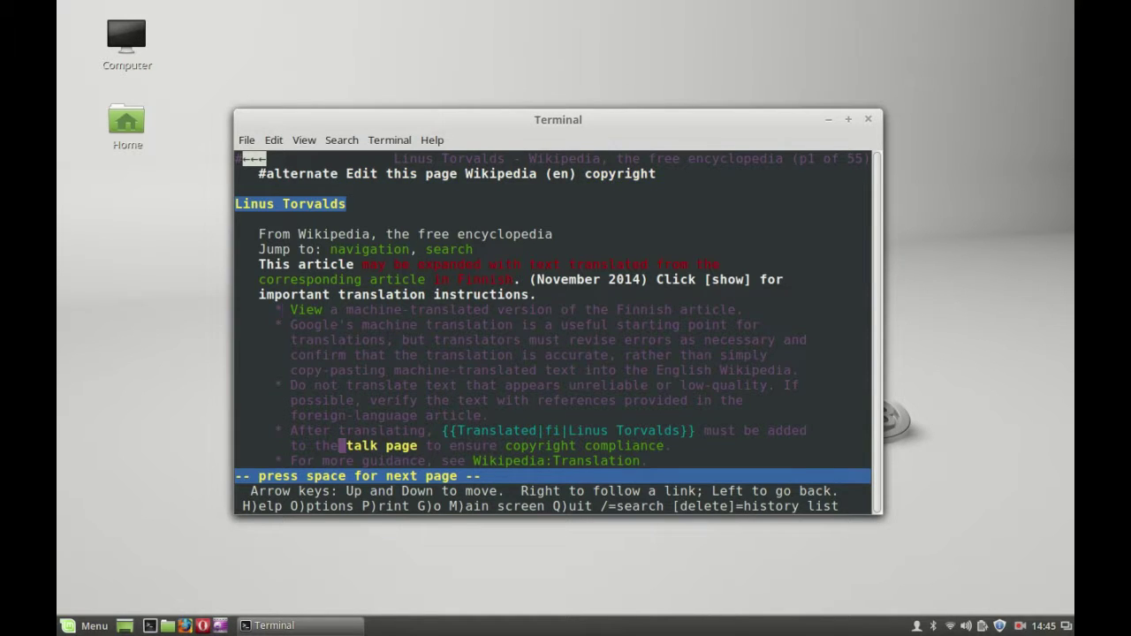
{"action": "key", "text": "Down"}
{"action": "key", "text": "Down"}
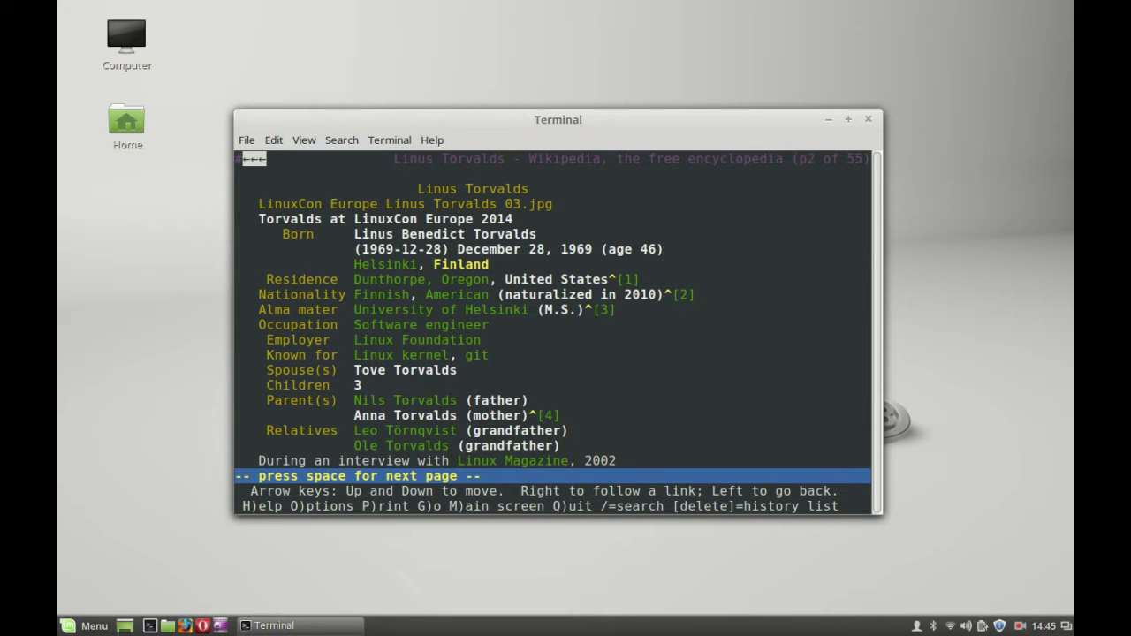
{"action": "key", "text": "Up"}
{"action": "key", "text": "Up"}
{"action": "key", "text": "Down"}
{"action": "key", "text": "Down"}
{"action": "key", "text": "Down"}
{"action": "key", "text": "Down"}
{"action": "key", "text": "Down"}
{"action": "key", "text": "Down"}
{"action": "key", "text": "Down"}
{"action": "key", "text": "Down"}
{"action": "key", "text": "Down"}
{"action": "key", "text": "Down"}
{"action": "key", "text": "Down"}
{"action": "key", "text": "Down"}
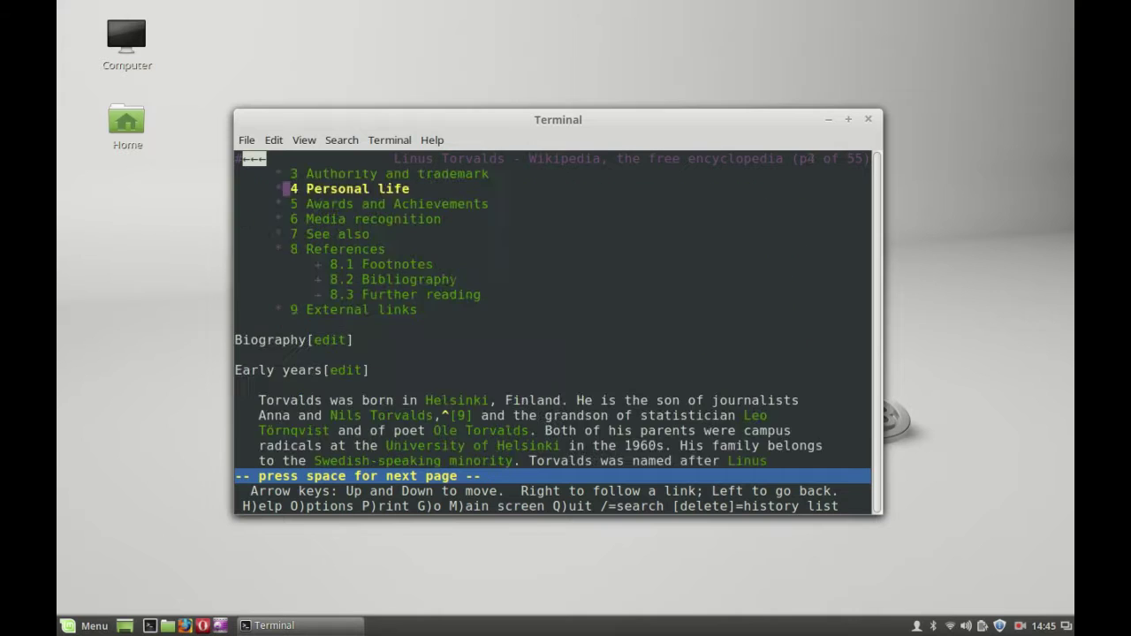
{"action": "key", "text": "Down"}
{"action": "key", "text": "Down"}
{"action": "key", "text": "Down"}
{"action": "key", "text": "Down"}
{"action": "key", "text": "Down"}
{"action": "key", "text": "Down"}
{"action": "key", "text": "Down"}
{"action": "key", "text": "Down"}
{"action": "key", "text": "Down"}
{"action": "key", "text": "Down"}
{"action": "key", "text": "Down"}
{"action": "key", "text": "Down"}
{"action": "key", "text": "Down"}
{"action": "key", "text": "Down"}
{"action": "key", "text": "Down"}
{"action": "key", "text": "Down"}
{"action": "key", "text": "Down"}
{"action": "key", "text": "Down"}
{"action": "key", "text": "Down"}
{"action": "key", "text": "Down"}
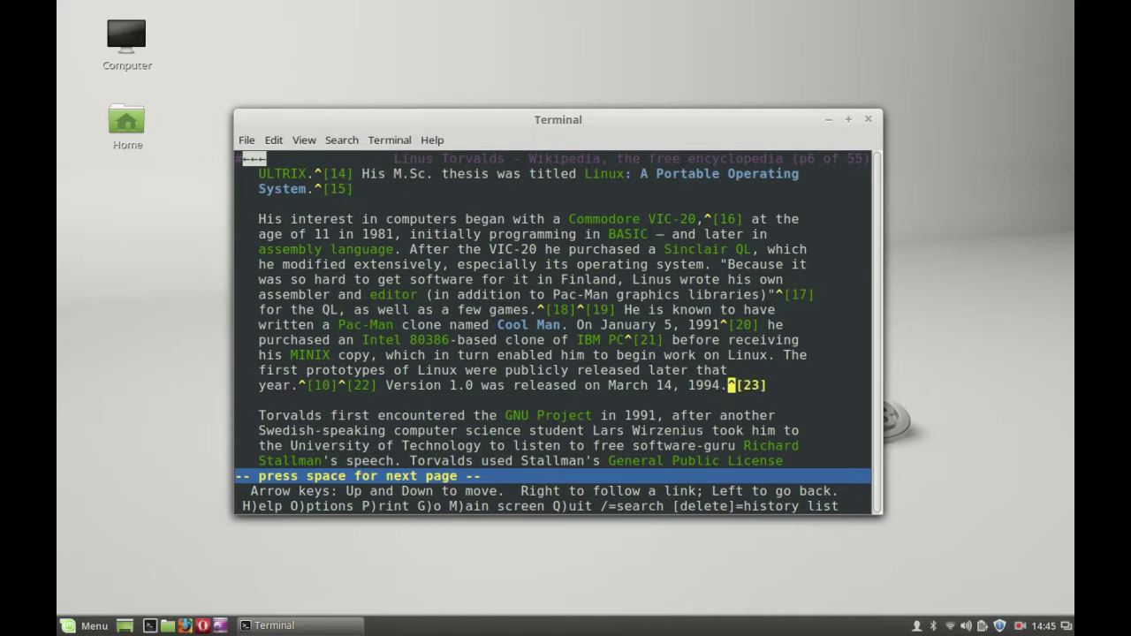
{"action": "key", "text": "Down"}
{"action": "key", "text": "Down"}
{"action": "key", "text": "Down"}
{"action": "key", "text": "Down"}
{"action": "key", "text": "Down"}
{"action": "key", "text": "Down"}
{"action": "key", "text": "Down"}
{"action": "key", "text": "Down"}
{"action": "key", "text": "Down"}
{"action": "key", "text": "Down"}
{"action": "key", "text": "Down"}
{"action": "key", "text": "Down"}
{"action": "key", "text": "Down"}
{"action": "key", "text": "Down"}
{"action": "key", "text": "Down"}
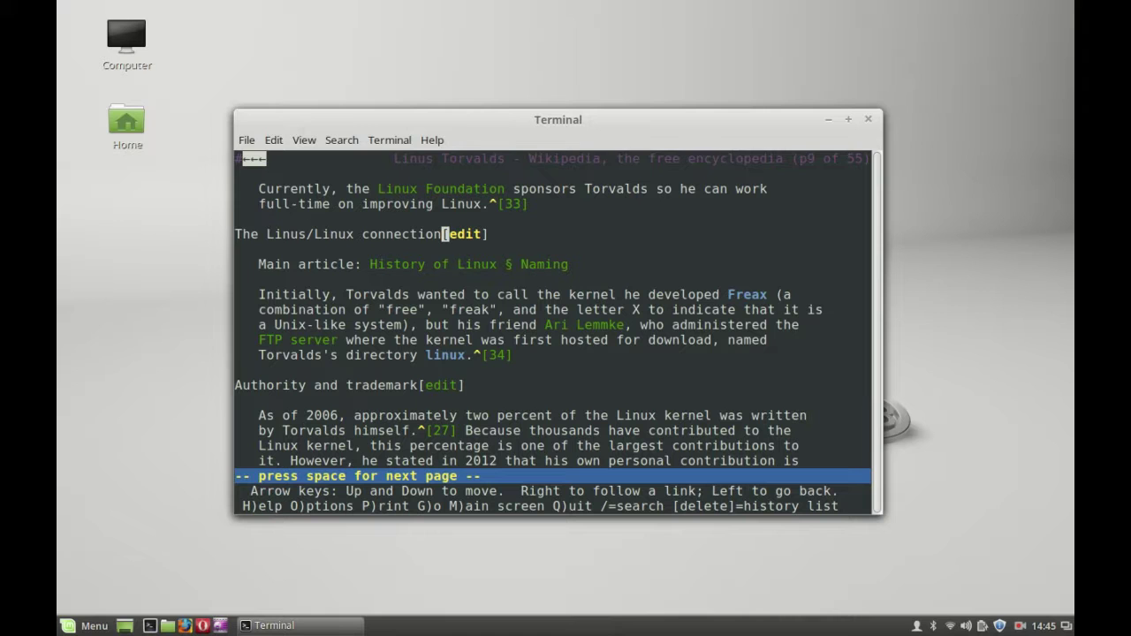
Step: Quit Lynx, confirming the exit, and close the terminal window
{"action": "key", "text": "q"}
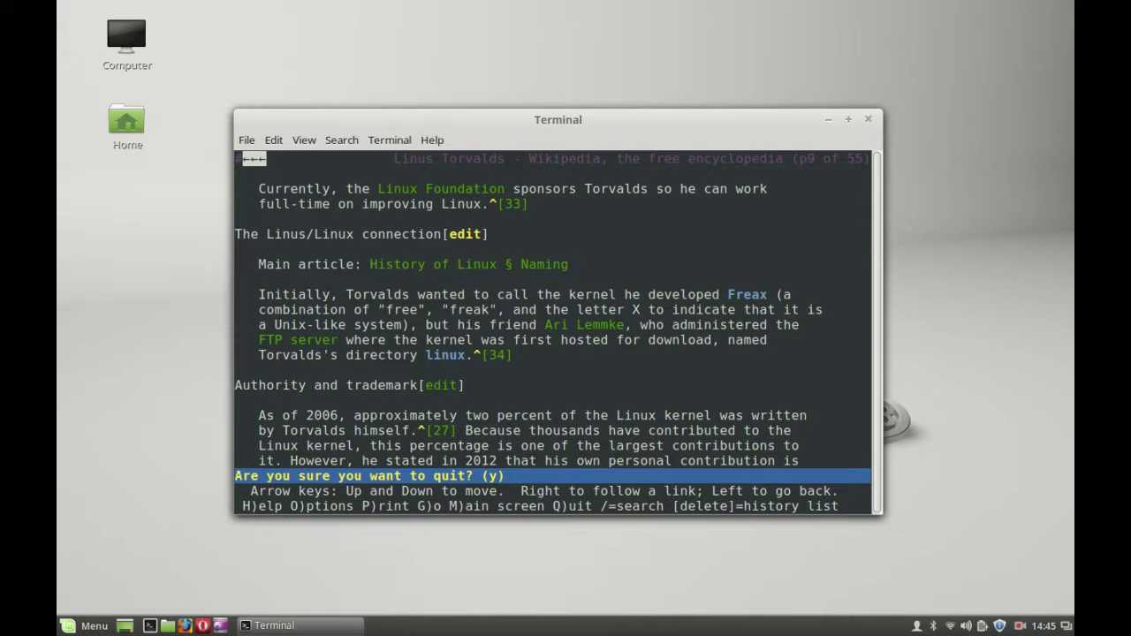
{"action": "key", "text": "y"}
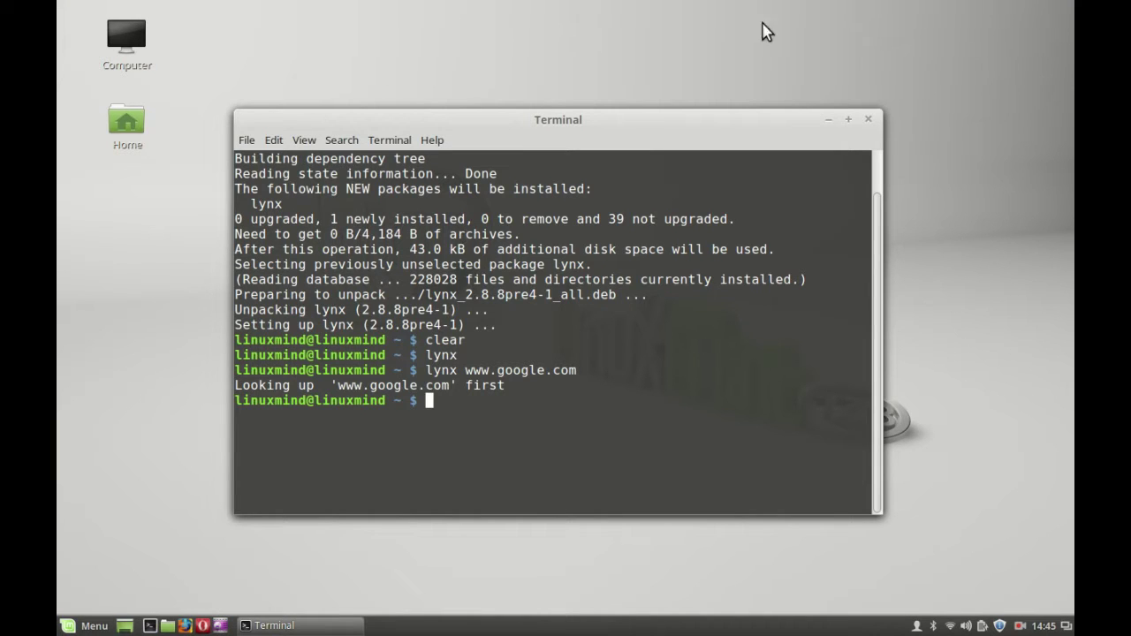
{"action": "left_click", "coordinate": [868, 118]}
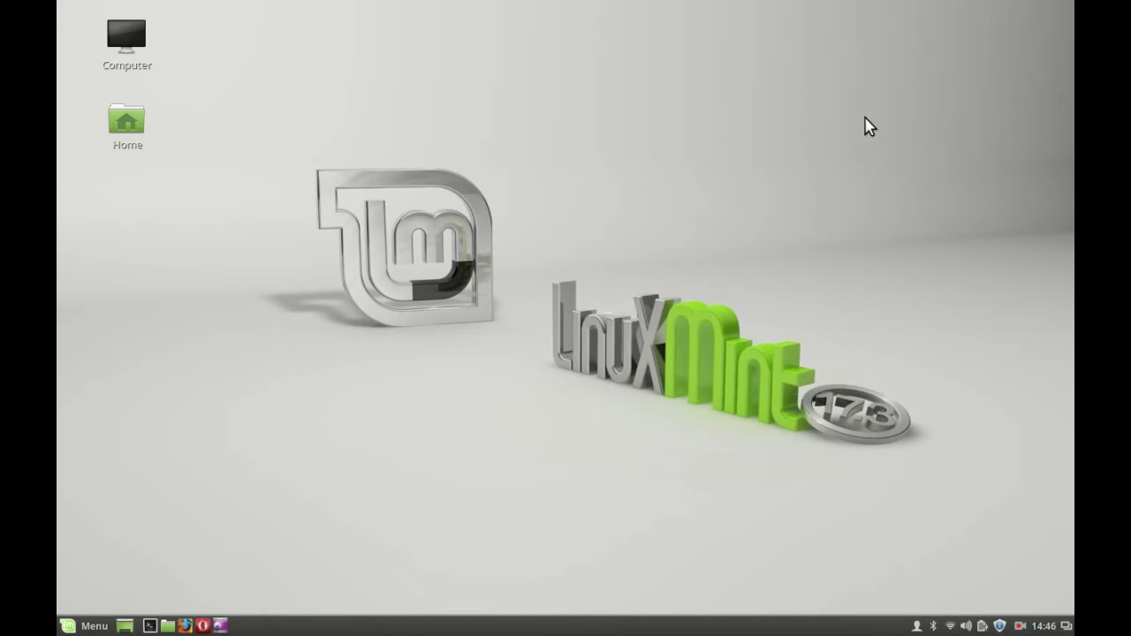